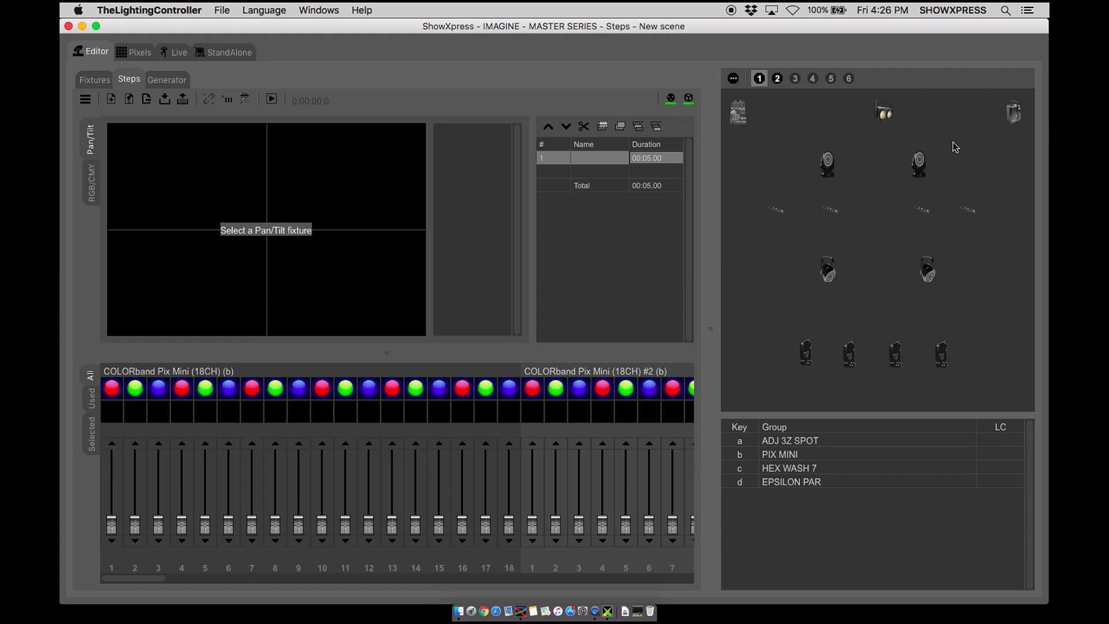
Step: Select the four ADJ 3Z SPOT heads and set channels 11 and 12 to 255
key(d)
key(a)
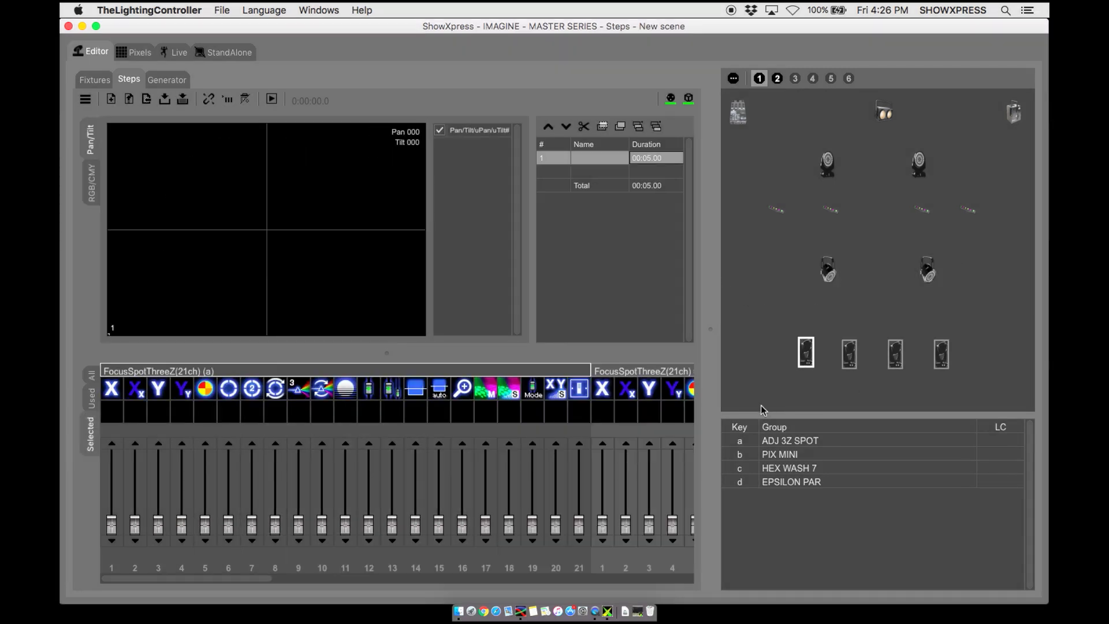
double_click(369, 525)
double_click(345, 525)
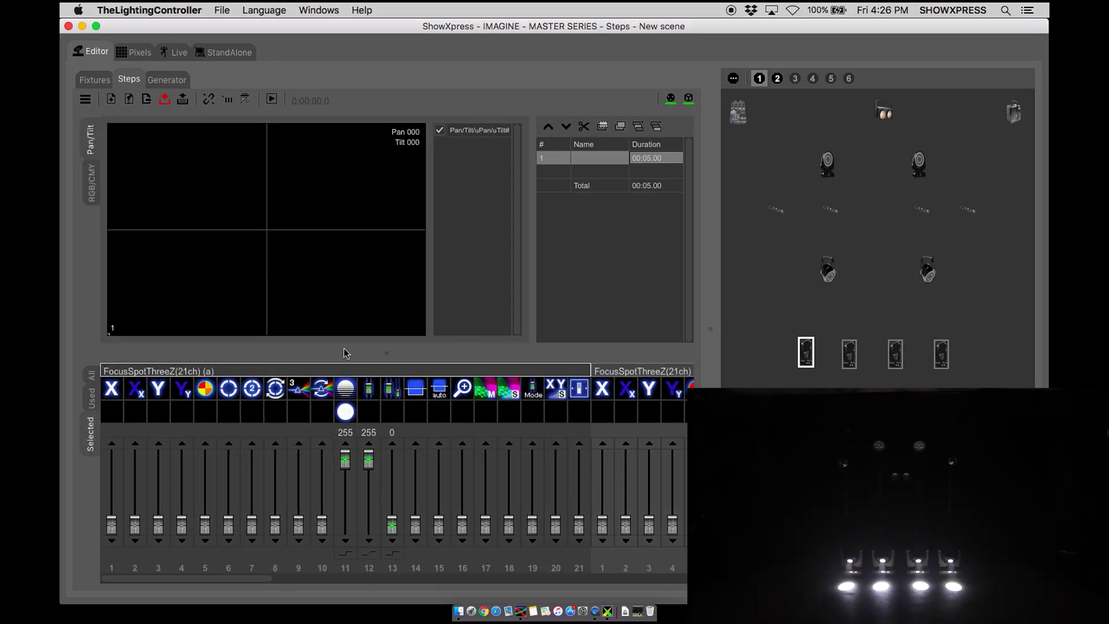
Step: Move the spots' pan/tilt point to the home position Pan 084, Tilt 186
click(109, 339)
drag(110, 340, 106, 342)
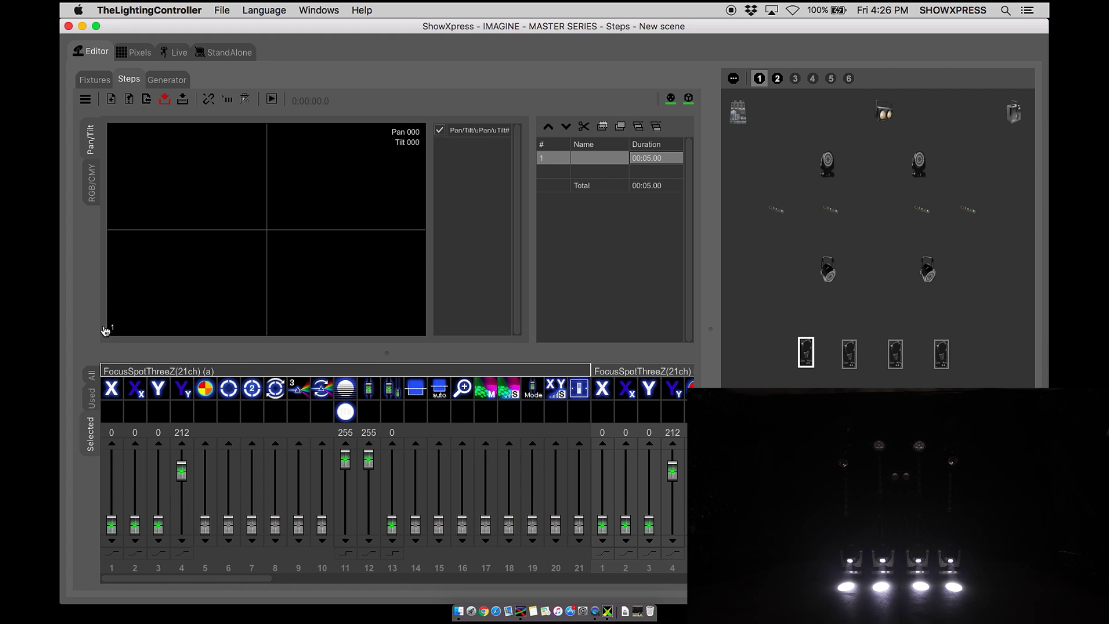
click(328, 175)
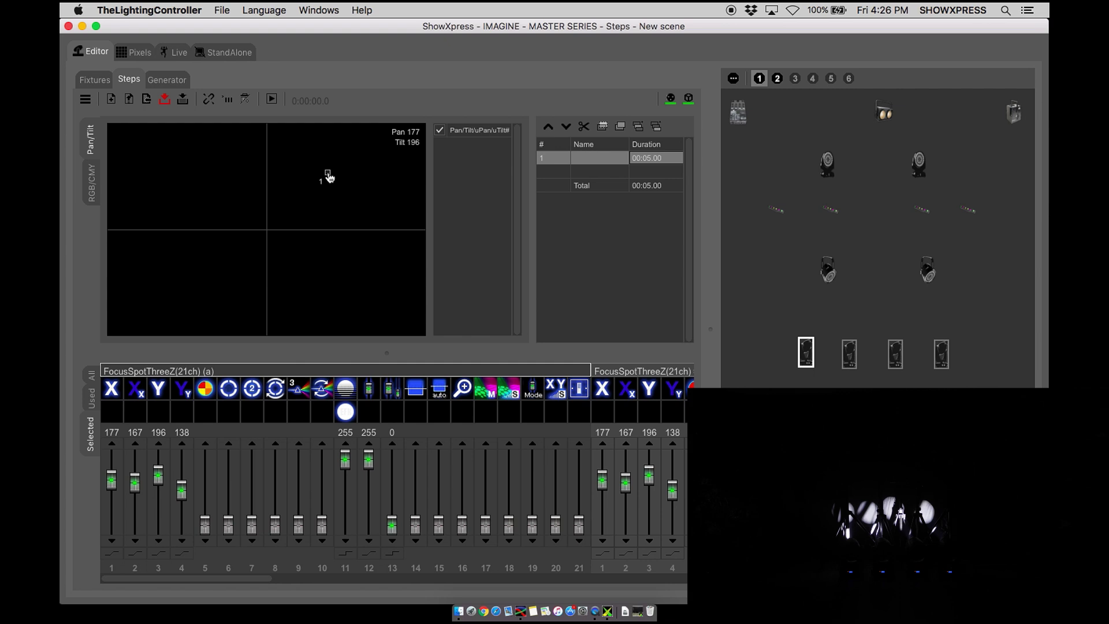
click(145, 175)
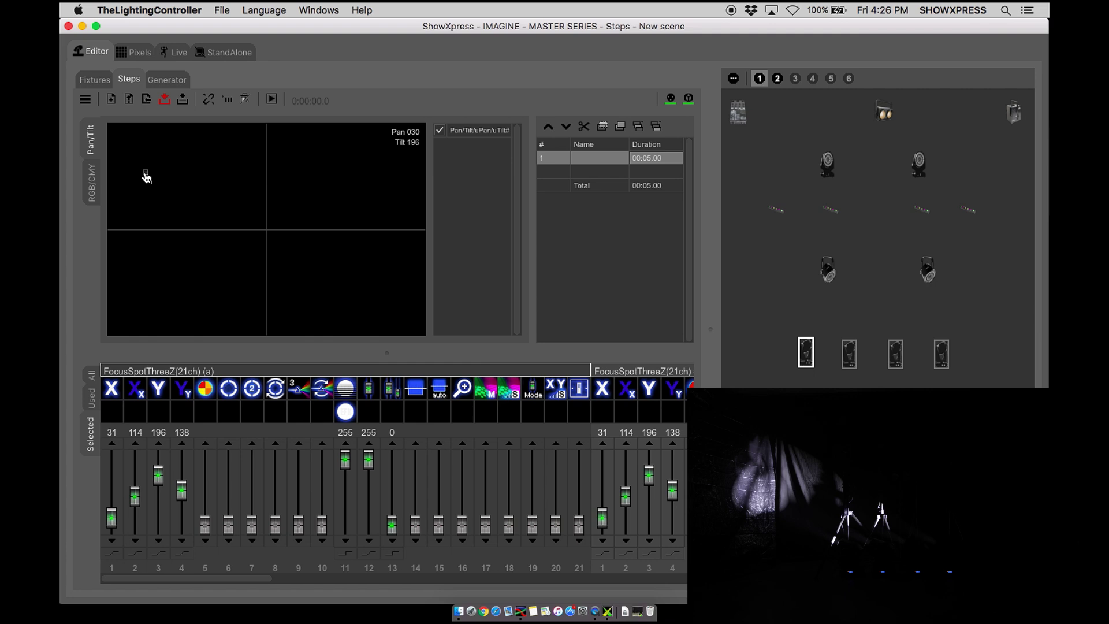
double_click(147, 176)
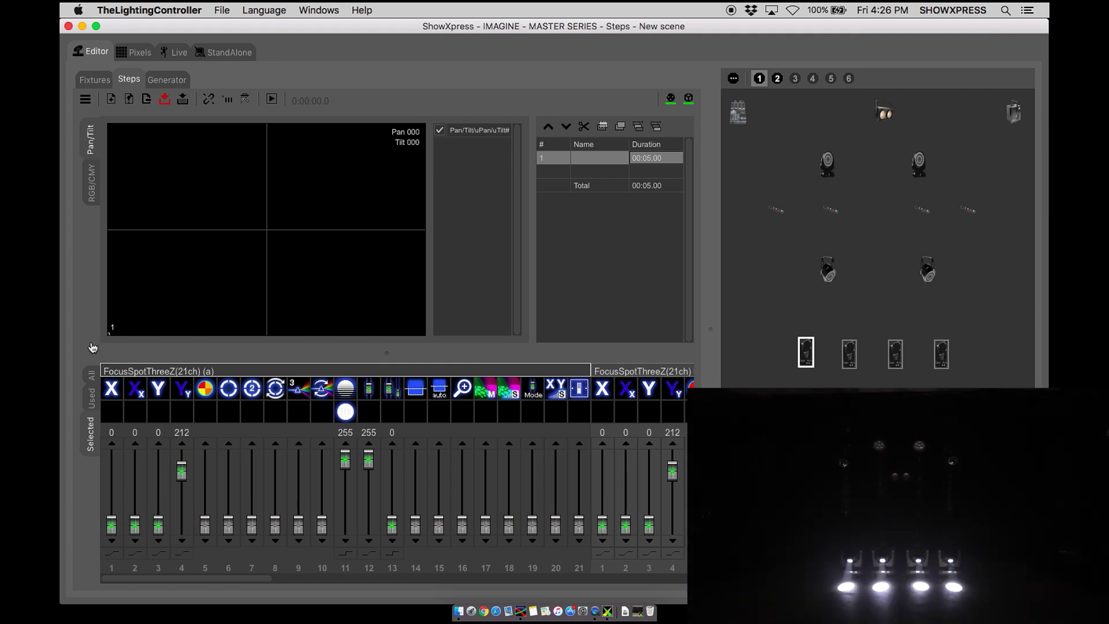
mouse_move(133, 312)
mouse_down()
mouse_move(206, 225)
mouse_move(218, 144)
mouse_move(213, 185)
mouse_up()
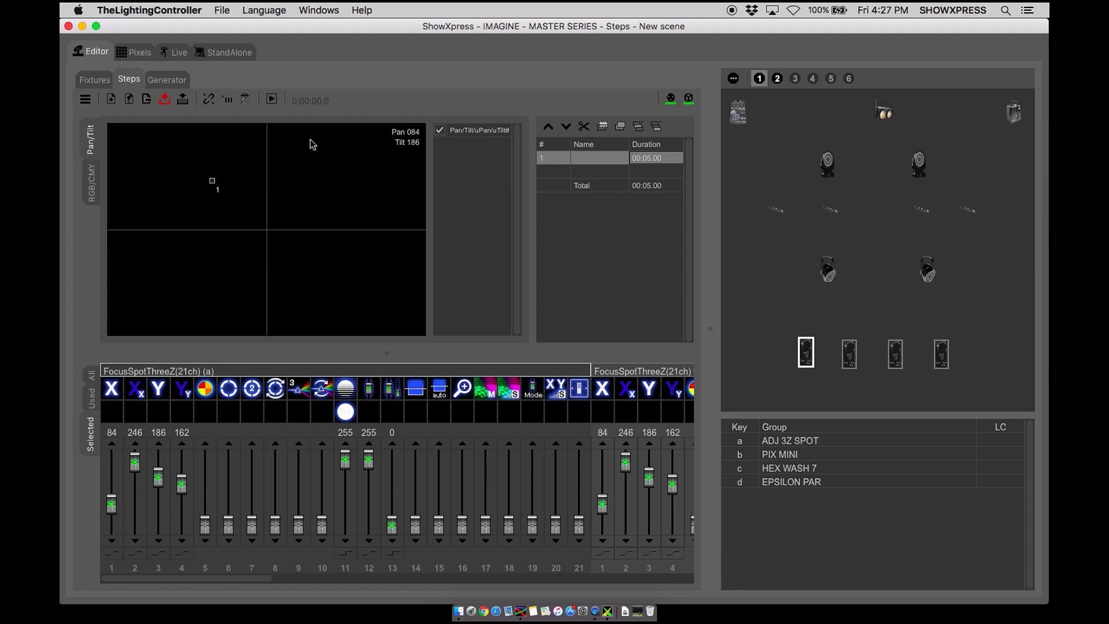
drag(962, 145, 765, 189)
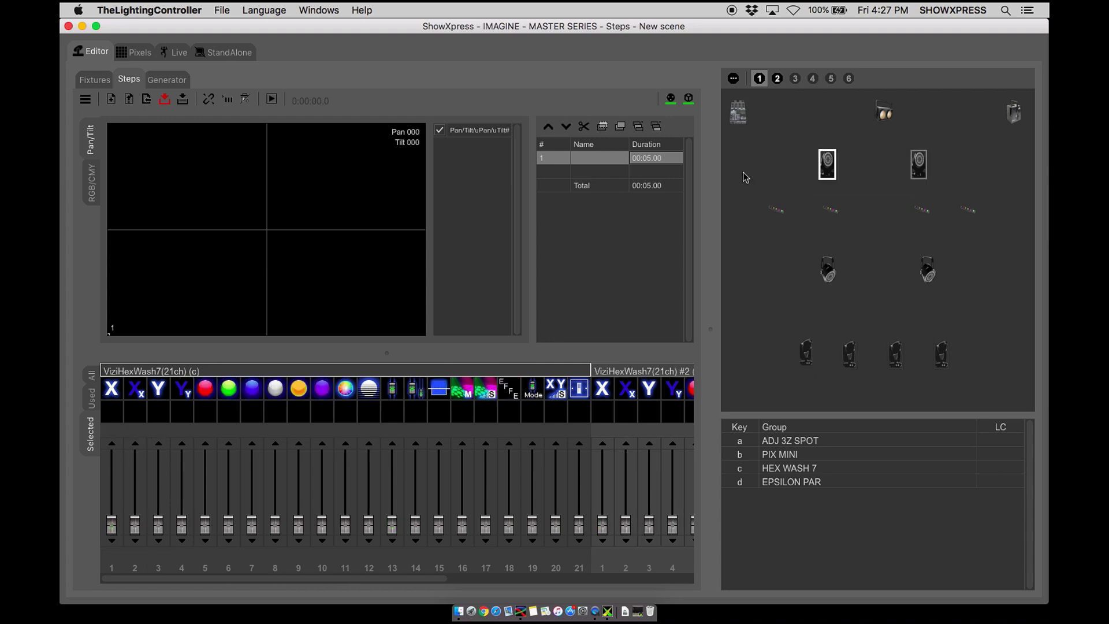
Step: Aim the two wash heads at Pan 042, Tilt 228, with channels 8, 12 and 13 at full
click(191, 170)
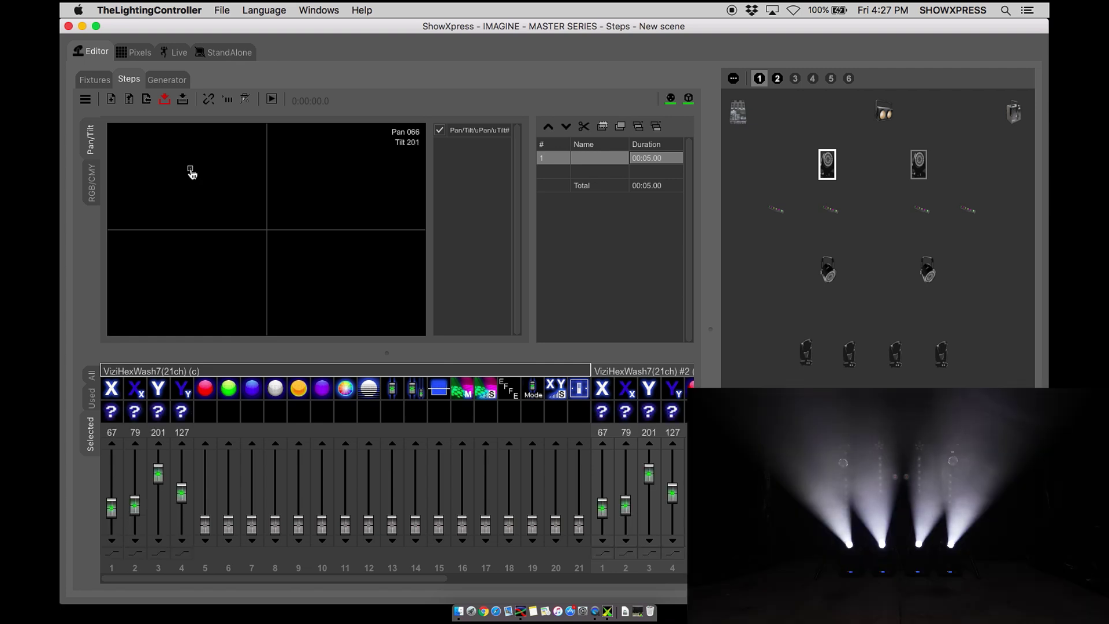
drag(191, 172, 184, 145)
drag(391, 523, 370, 416)
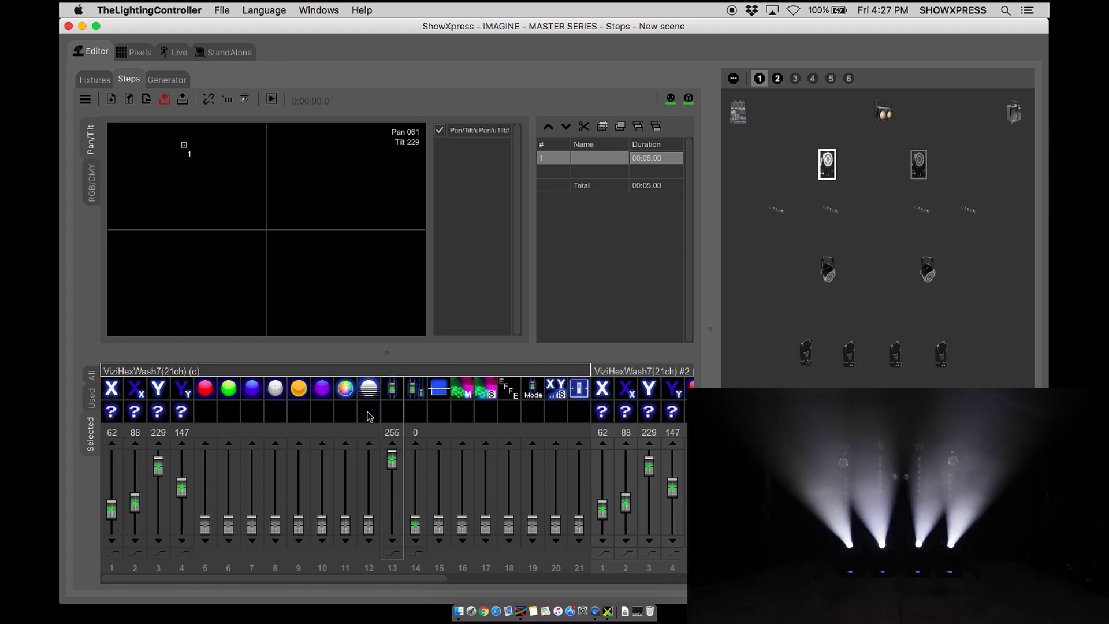
click(368, 413)
click(278, 413)
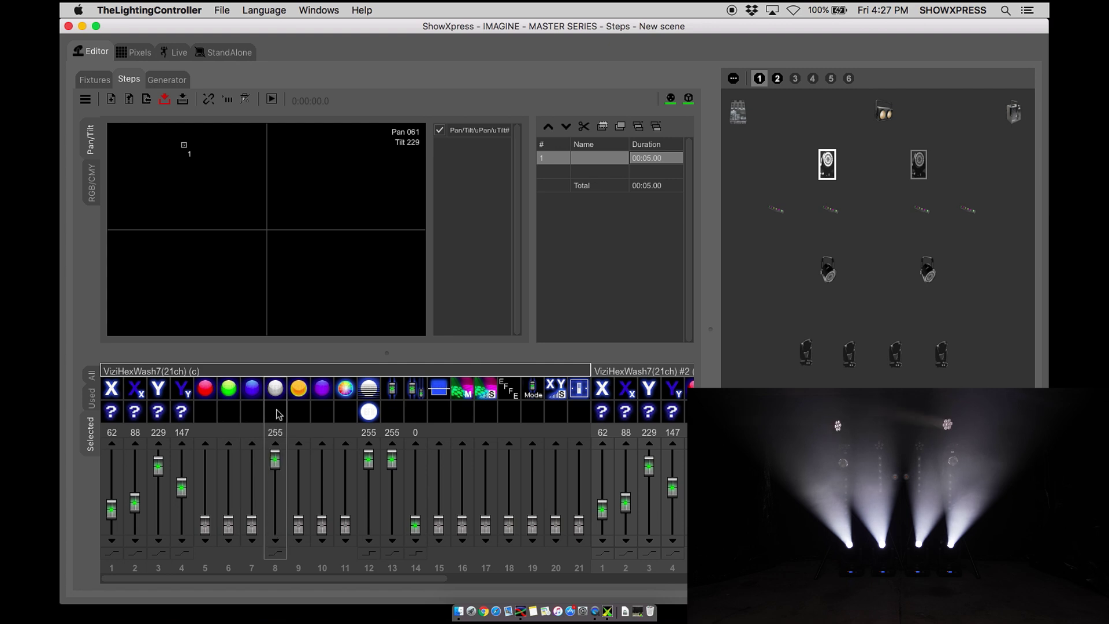
mouse_move(186, 149)
mouse_down()
mouse_move(168, 161)
mouse_move(176, 146)
mouse_move(163, 137)
mouse_move(172, 141)
mouse_move(162, 150)
mouse_up()
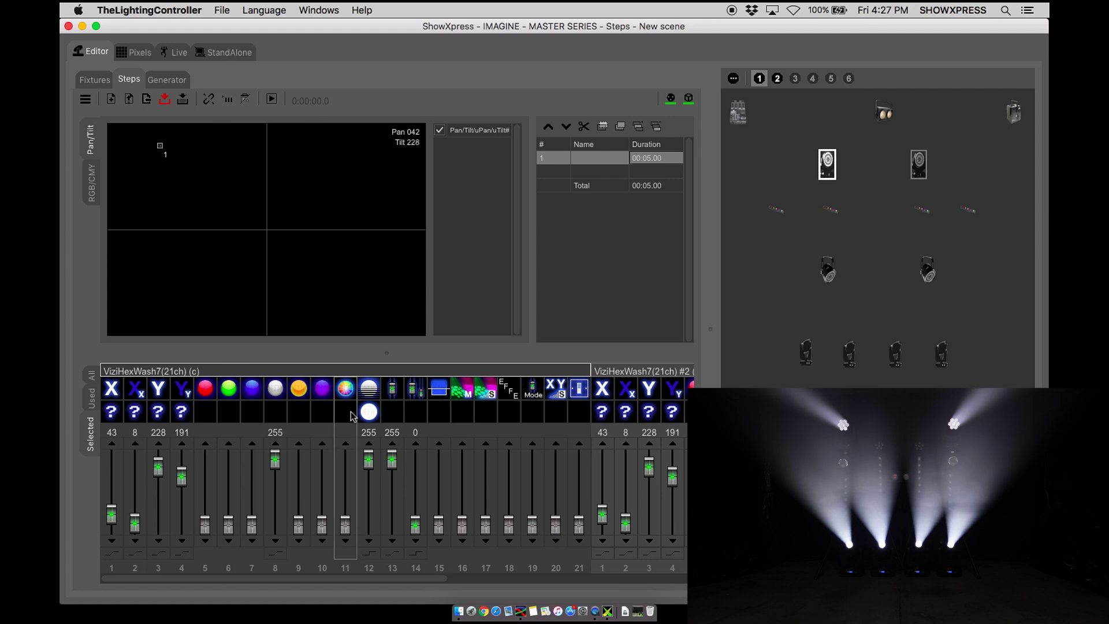
Step: Disable the wash heads' light channels, including channel 8, so only pan/tilt remain
right_click(371, 412)
key(Escape)
right_click(394, 413)
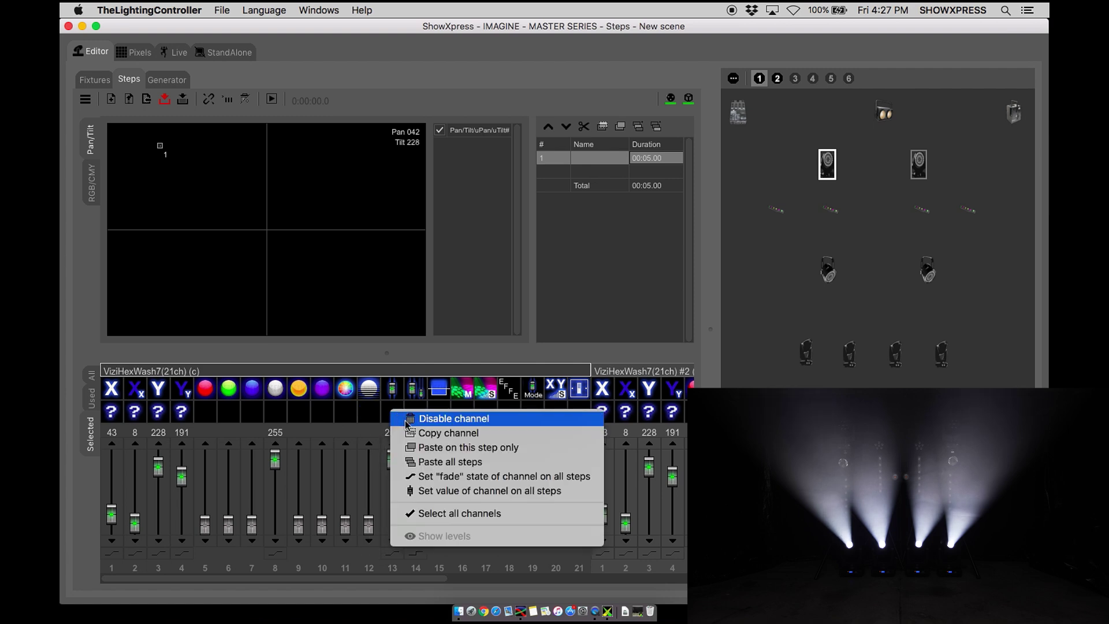
key(Escape)
right_click(277, 413)
click(302, 426)
click(136, 413)
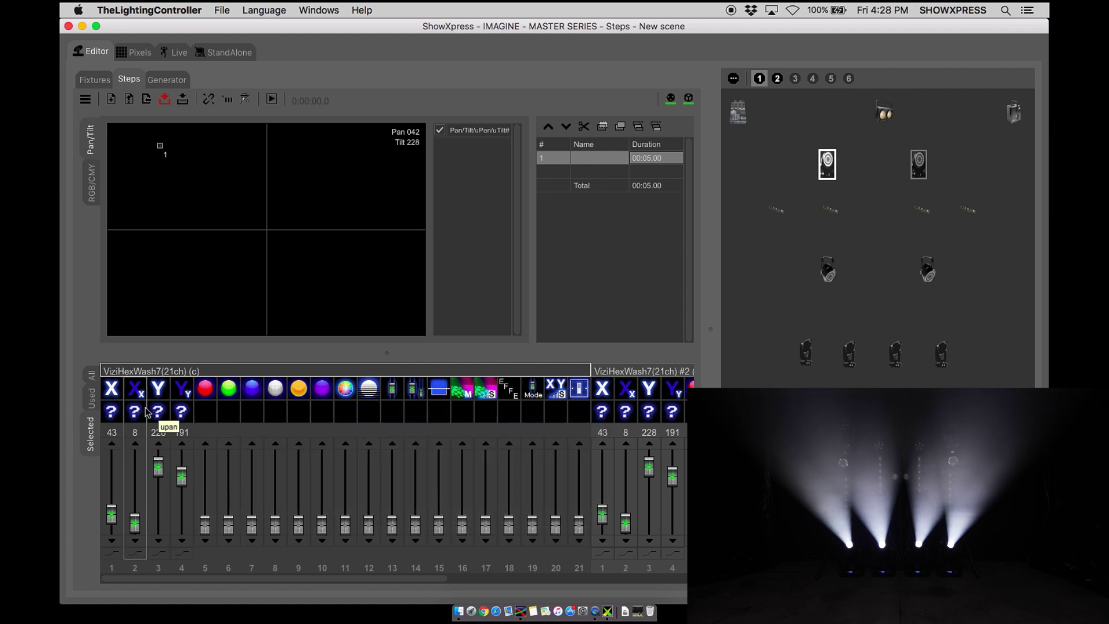
drag(767, 326, 977, 382)
Step: Disable channel 11 on the four spots so they stay dark
click(346, 411)
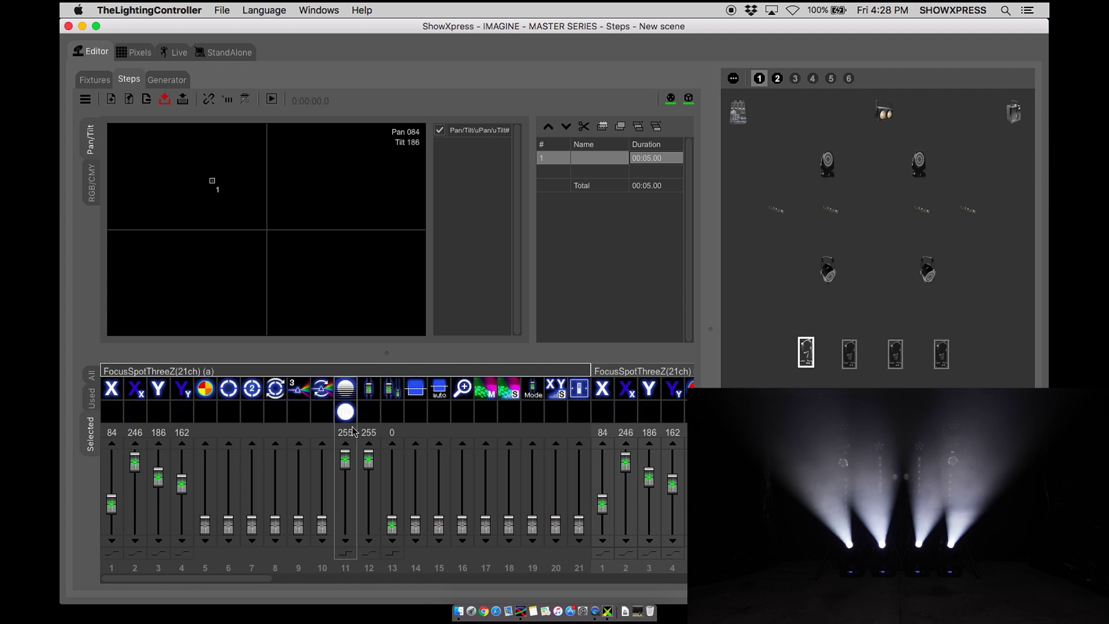
right_click(350, 412)
click(375, 419)
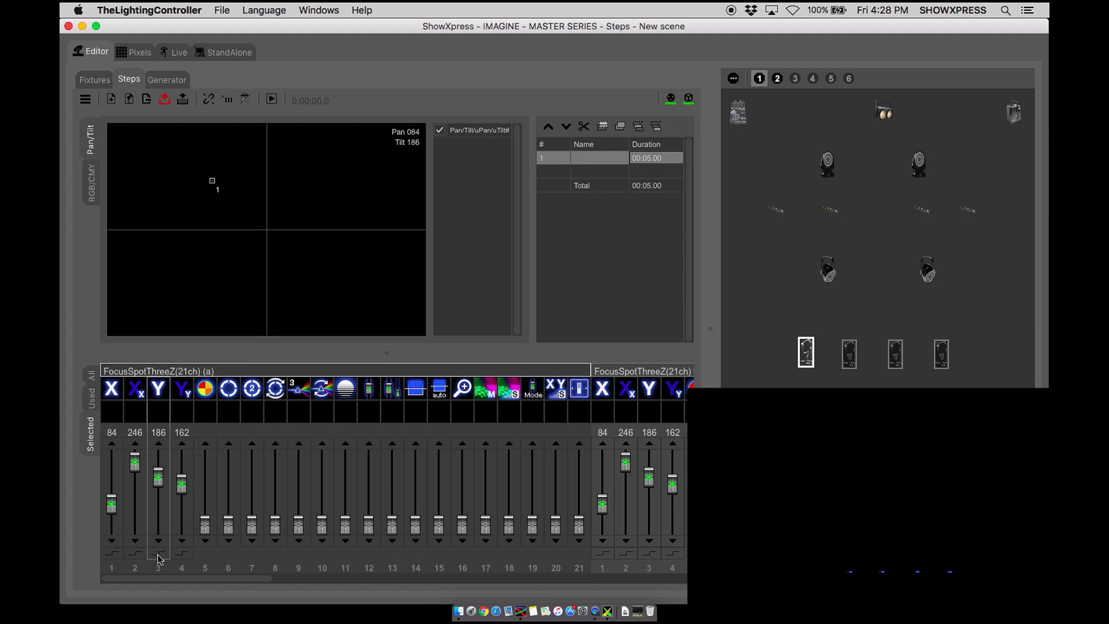
Step: Reselect the washes and then the spots to check their stored values
drag(969, 141, 797, 186)
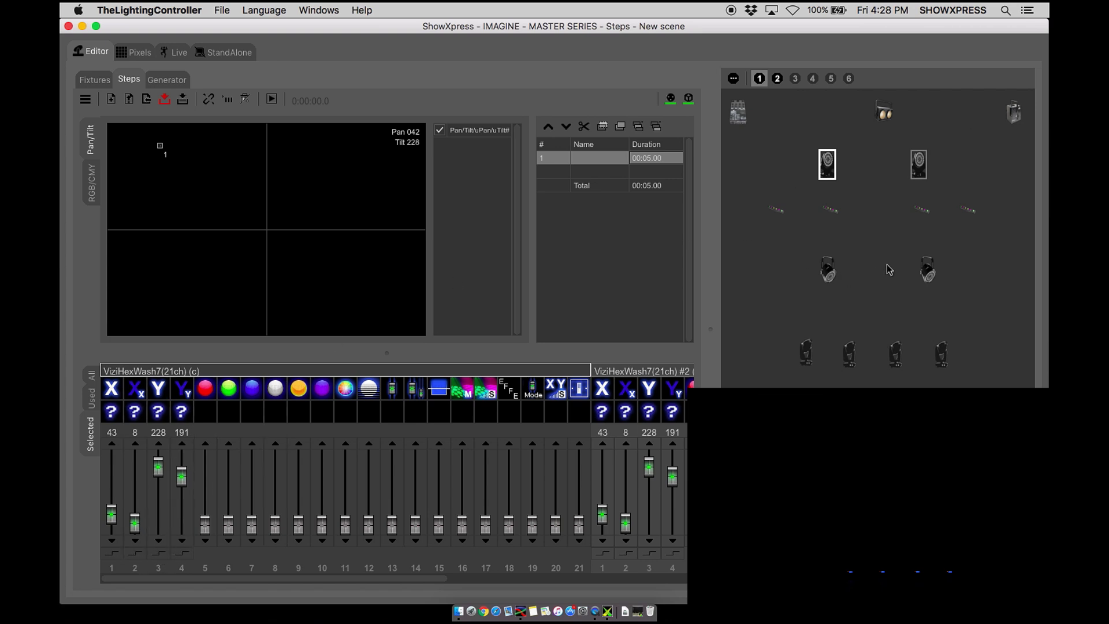
drag(989, 327, 757, 387)
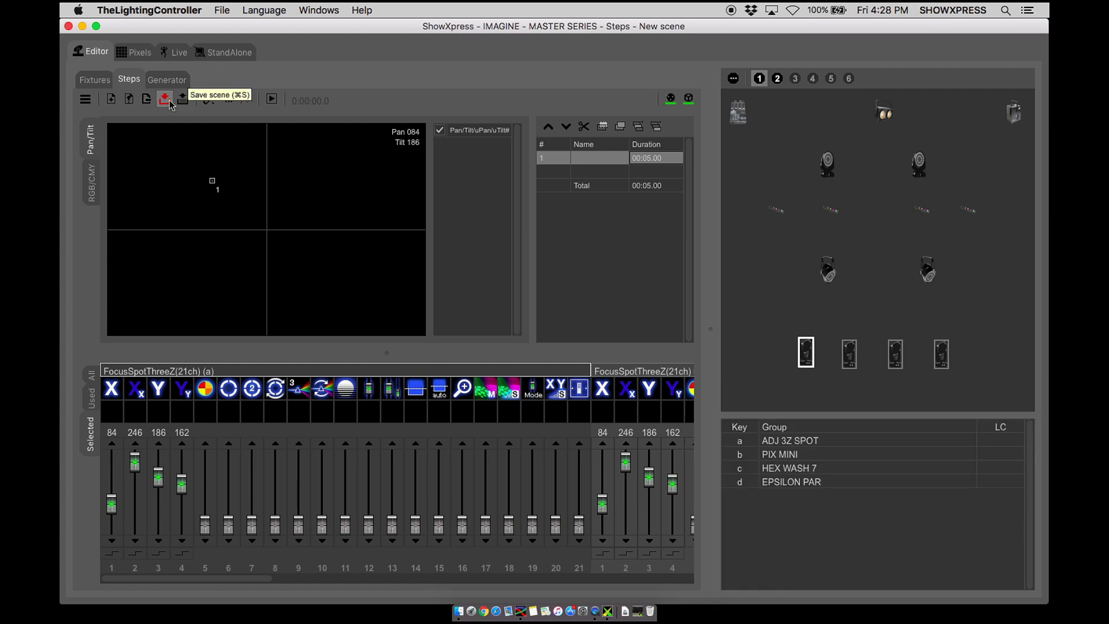
click(168, 100)
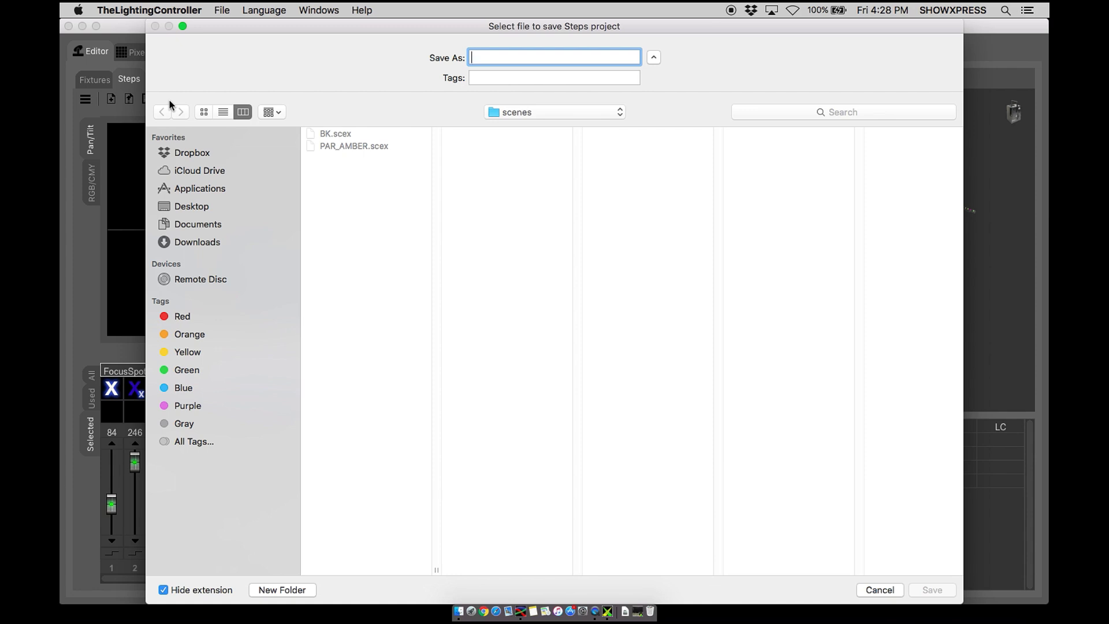
Step: Save the scene as MOVERS_HOMEPOSITION and start a new empty scene
text(Move)
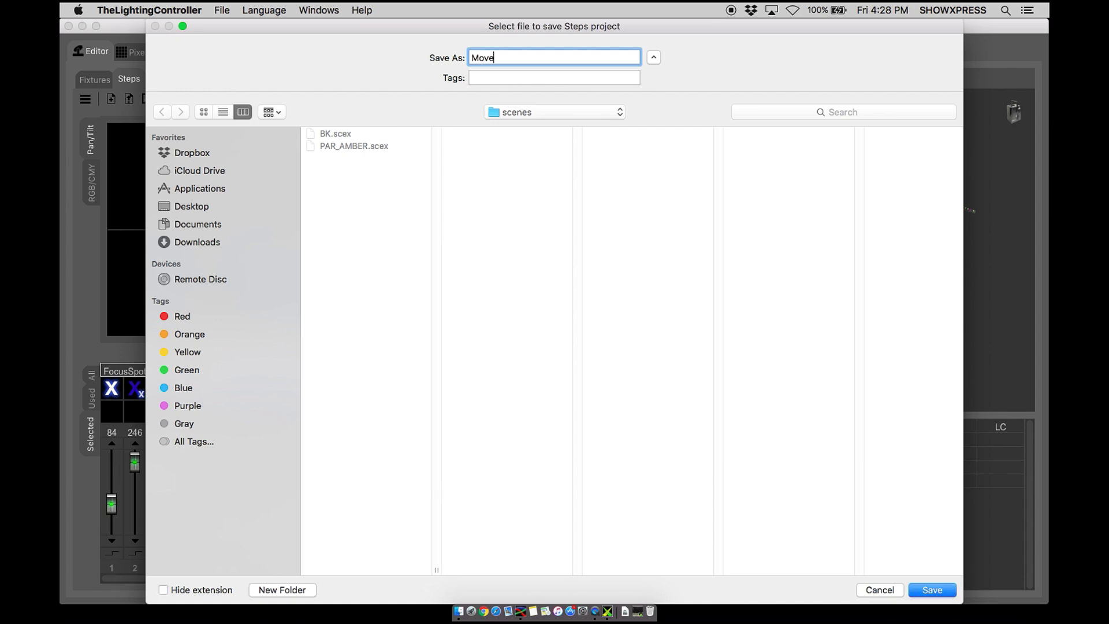
key(BackSpace)
key(BackSpace)
key(BackSpace)
text(OVERS_HOMEPOSITION)
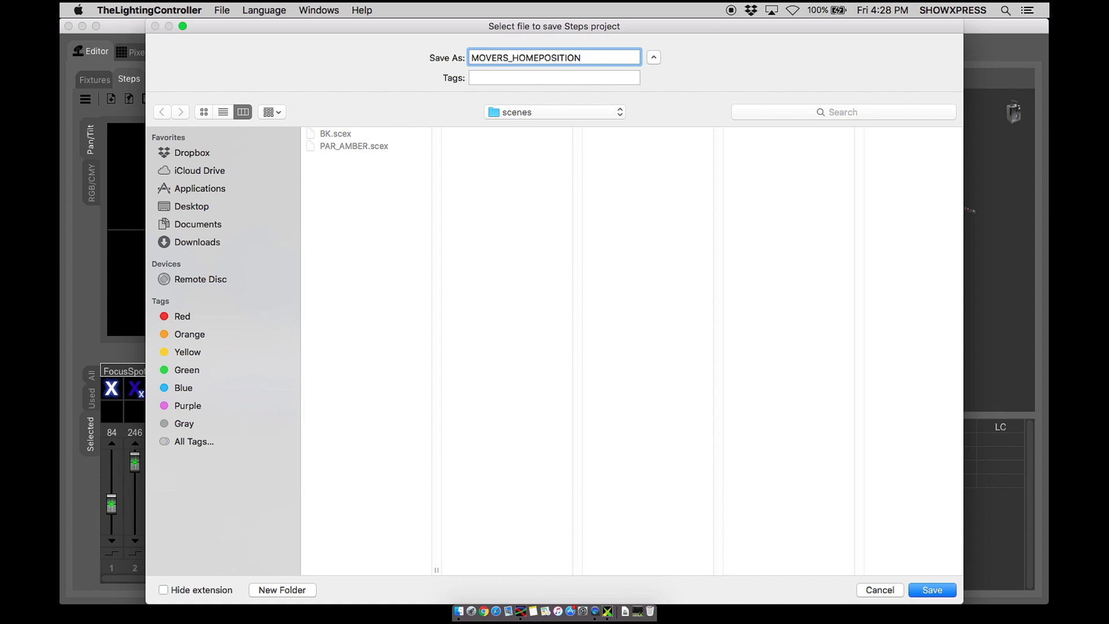
key(Return)
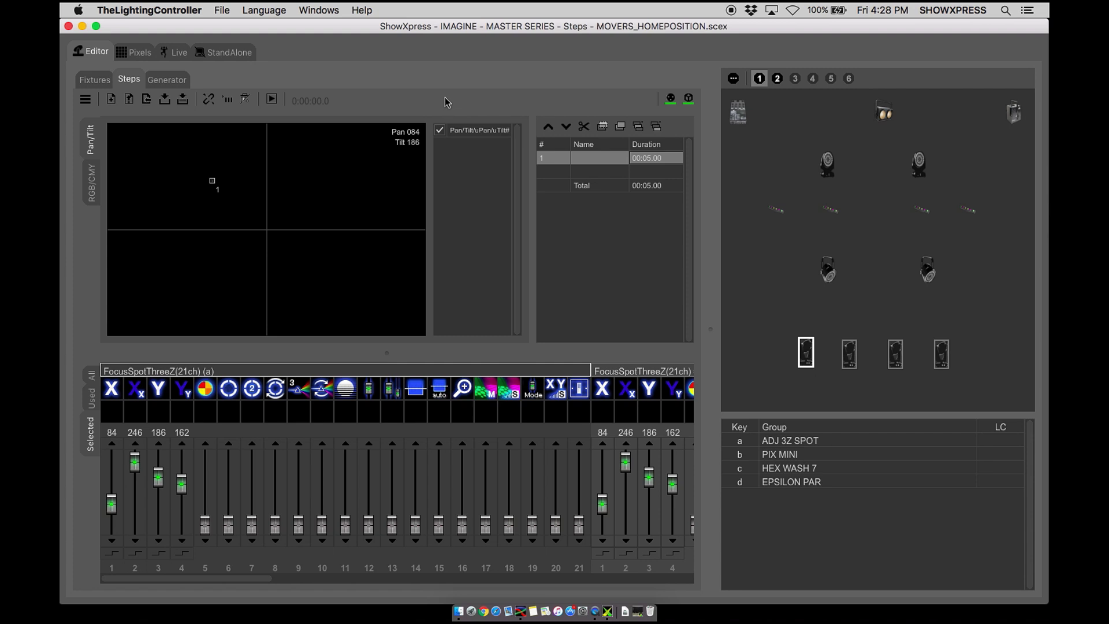
click(110, 102)
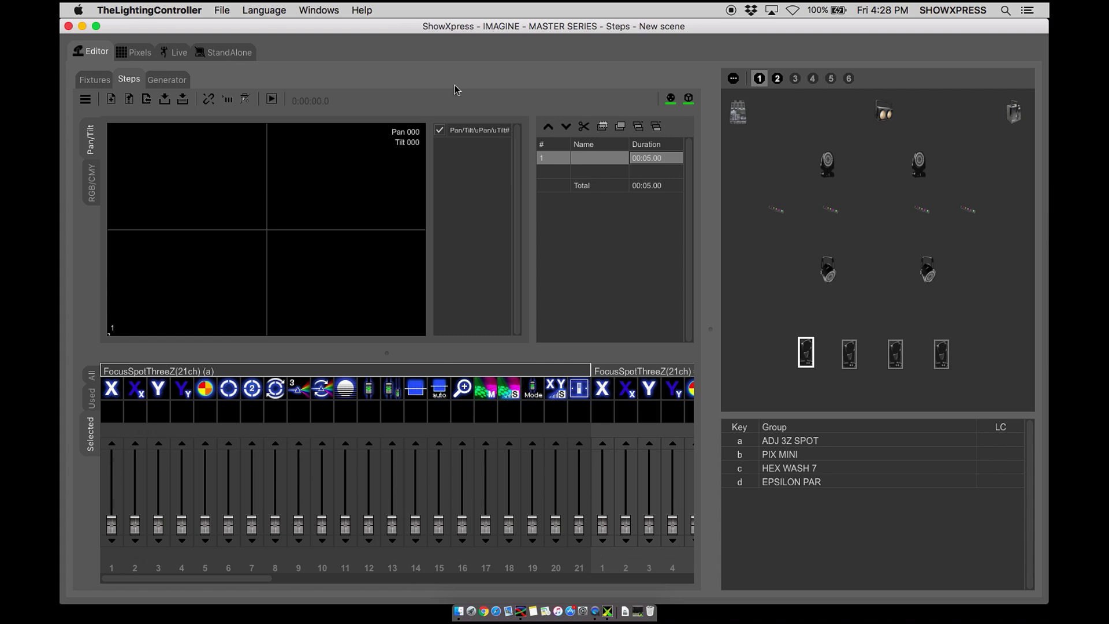